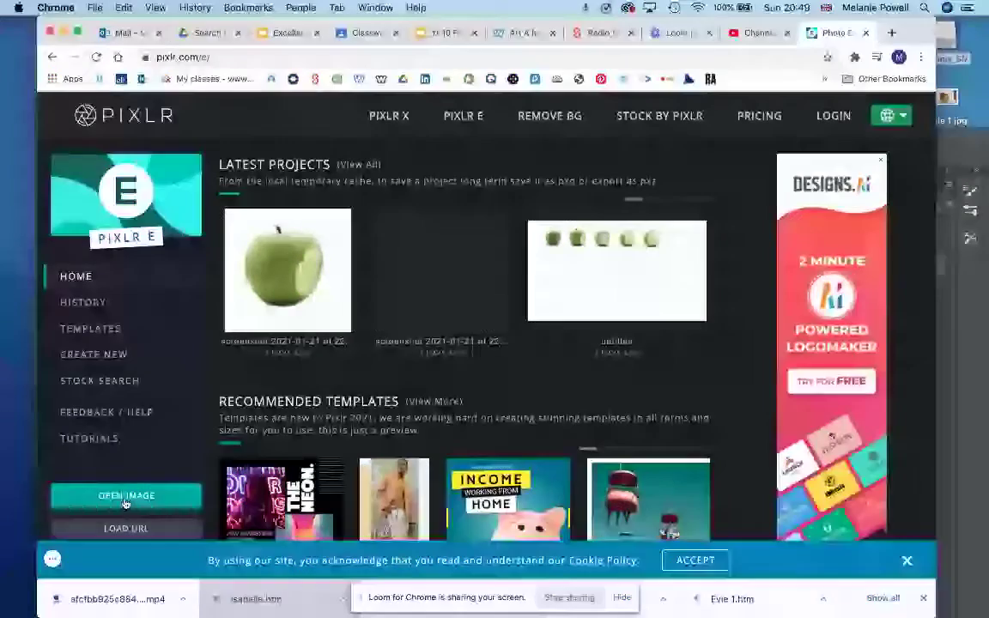
# Open Apple 1.jpg from the Desktop, leaving the Full HD (1920 x 1079) pre-resize selected
pyautogui.click(126, 498)
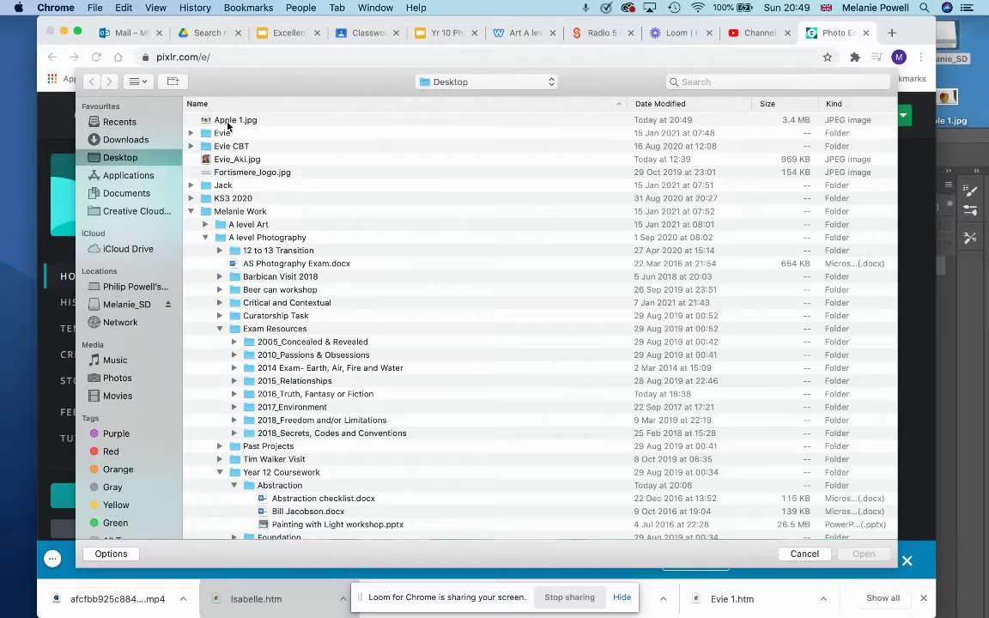
pyautogui.click(229, 123)
pyautogui.click(862, 554)
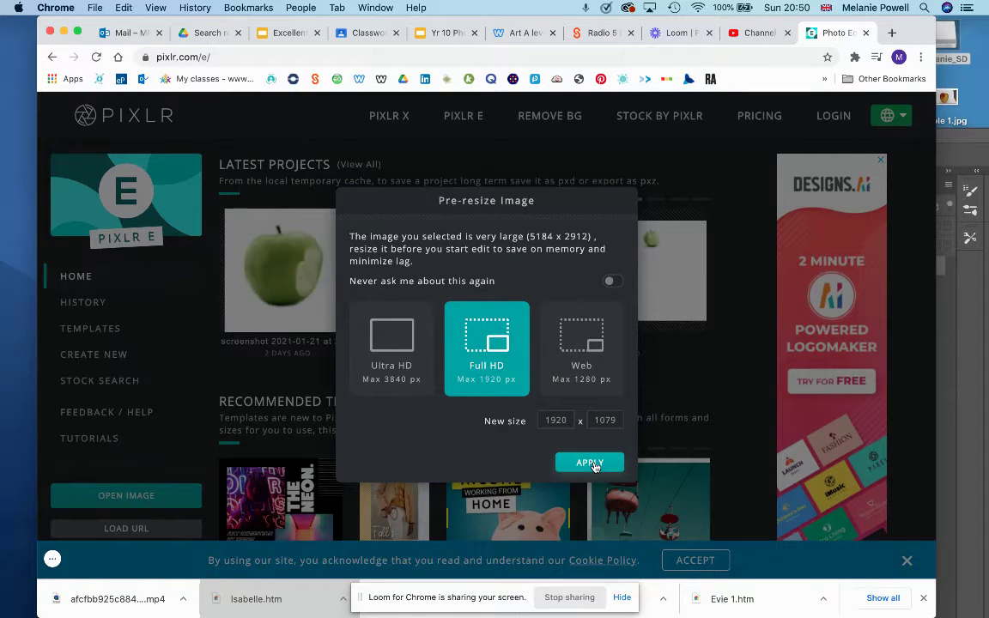
# Accept the Full HD pre-resize, then trial a brightness and contrast boost and cancel it
pyautogui.click(591, 463)
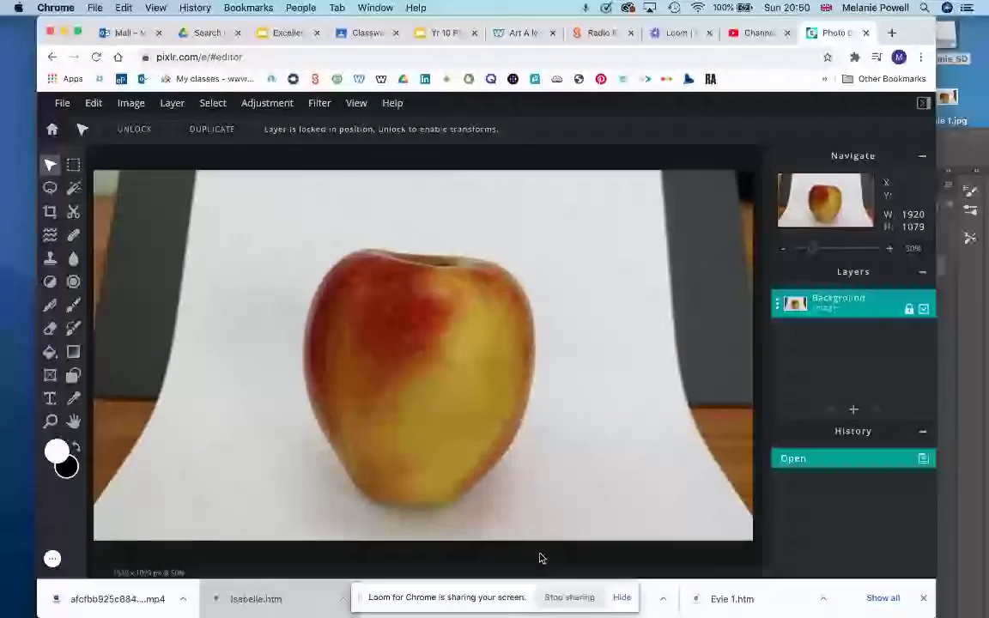
pyautogui.click(267, 103)
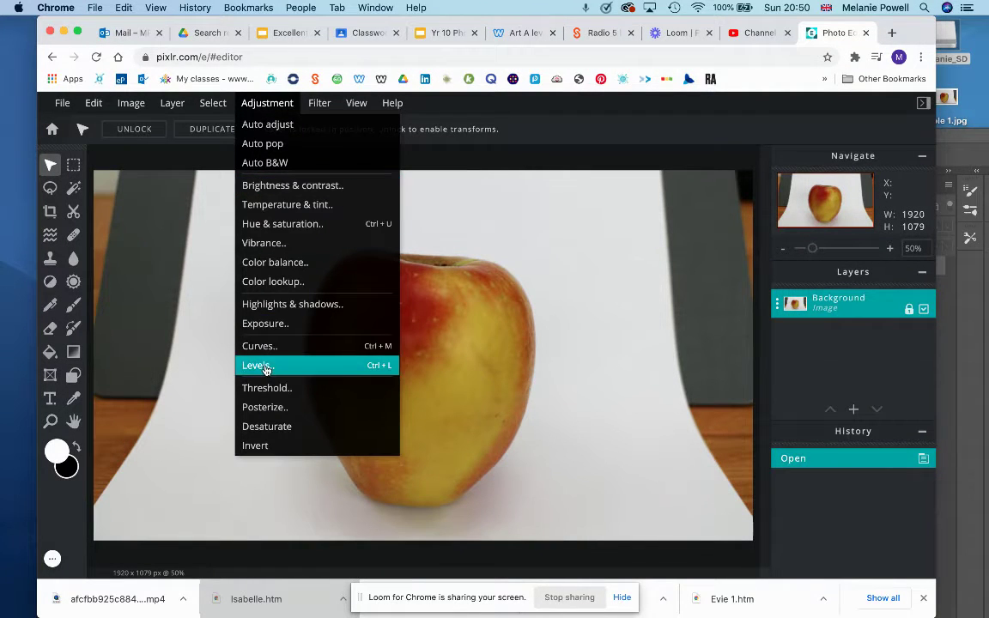
pyautogui.click(268, 187)
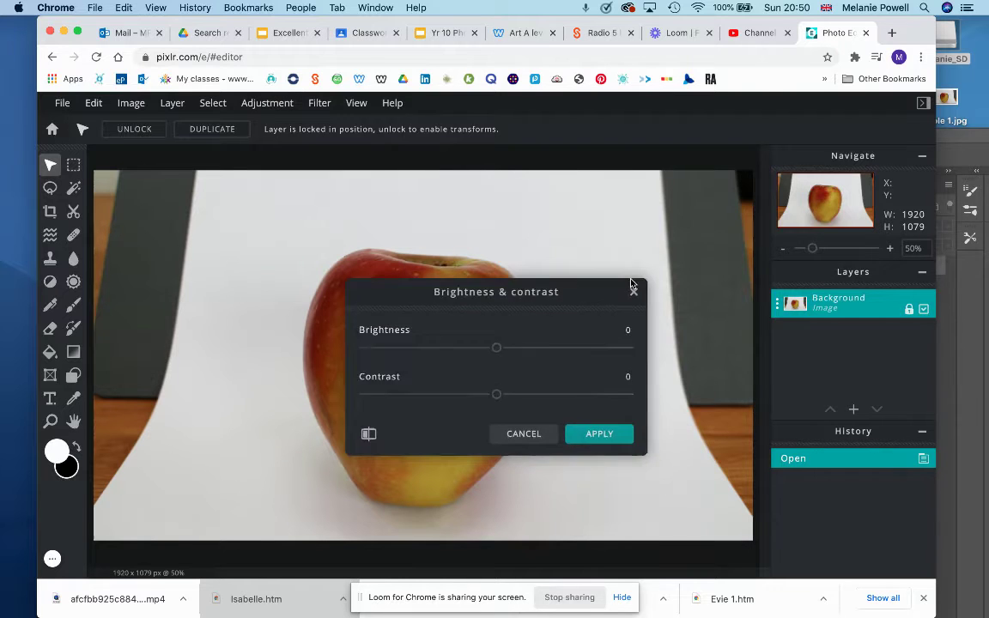
pyautogui.moveTo(577, 300); pyautogui.dragTo(791, 177)
pyautogui.moveTo(703, 230); pyautogui.dragTo(723, 228)
pyautogui.moveTo(701, 275); pyautogui.dragTo(718, 277)
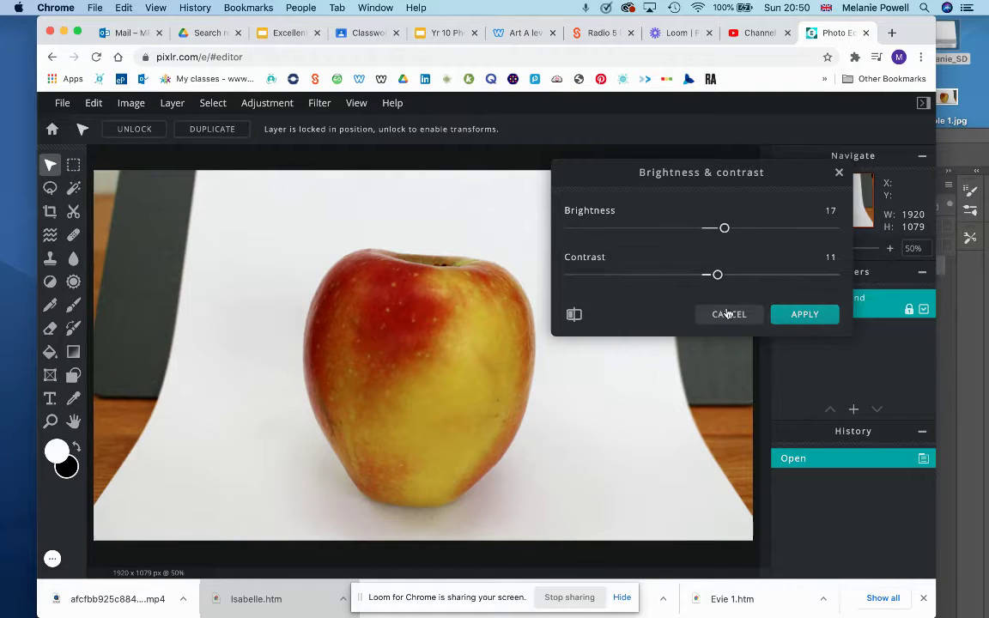
pyautogui.click(729, 314)
pyautogui.click(267, 103)
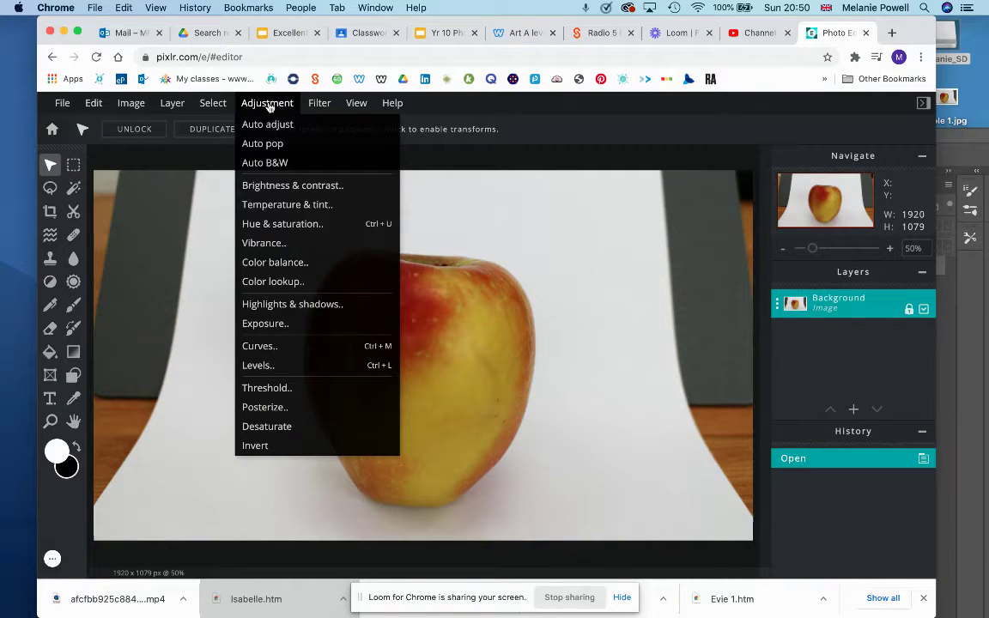
# Apply Levels with the white point at 229 and midtones around 1.2
pyautogui.click(275, 367)
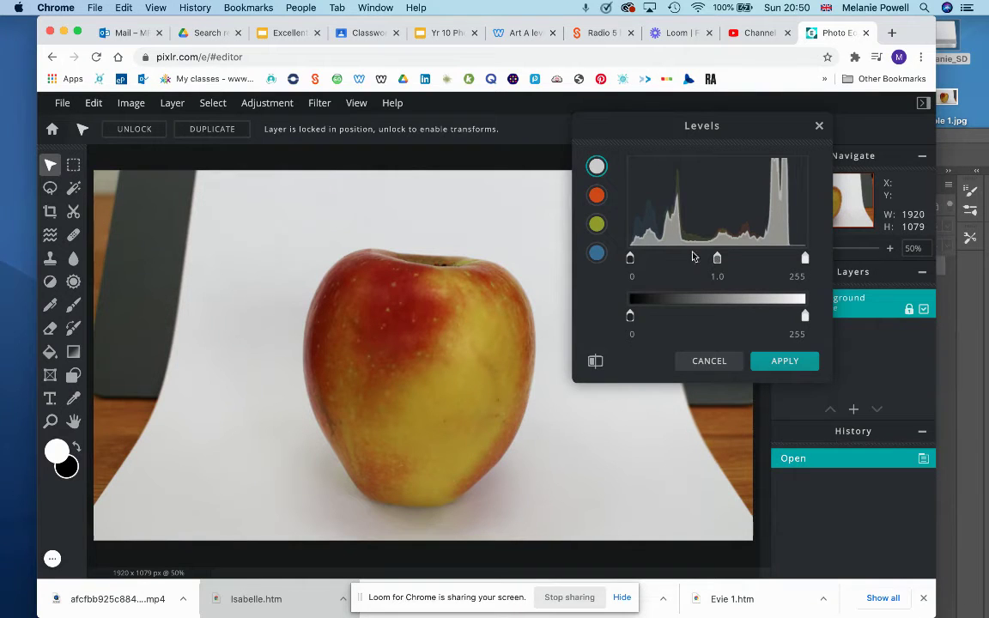
pyautogui.moveTo(805, 259); pyautogui.dragTo(787, 259)
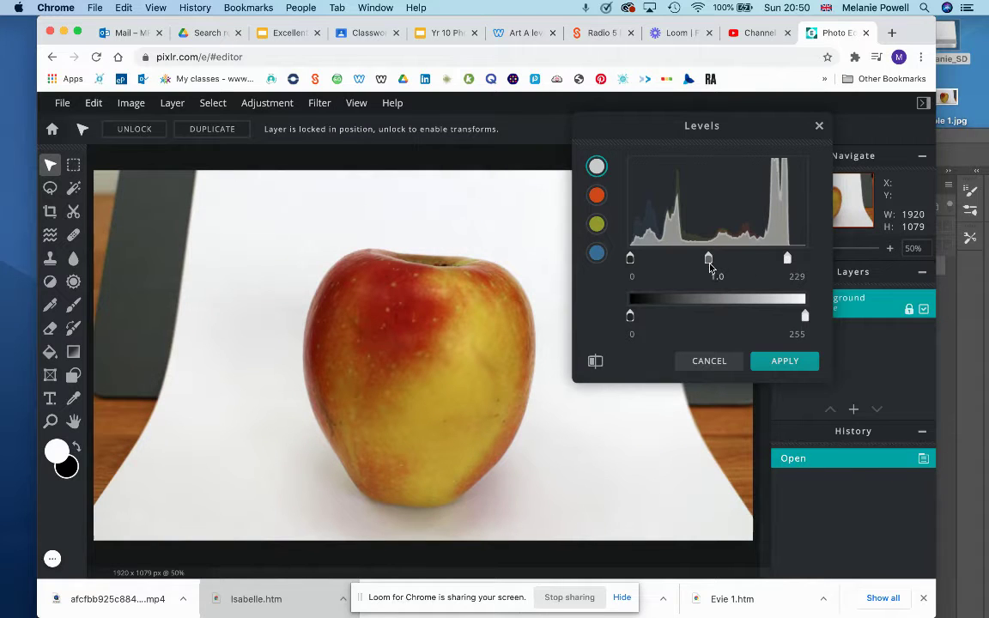
pyautogui.moveTo(708, 258); pyautogui.dragTo(718, 260)
pyautogui.click(779, 360)
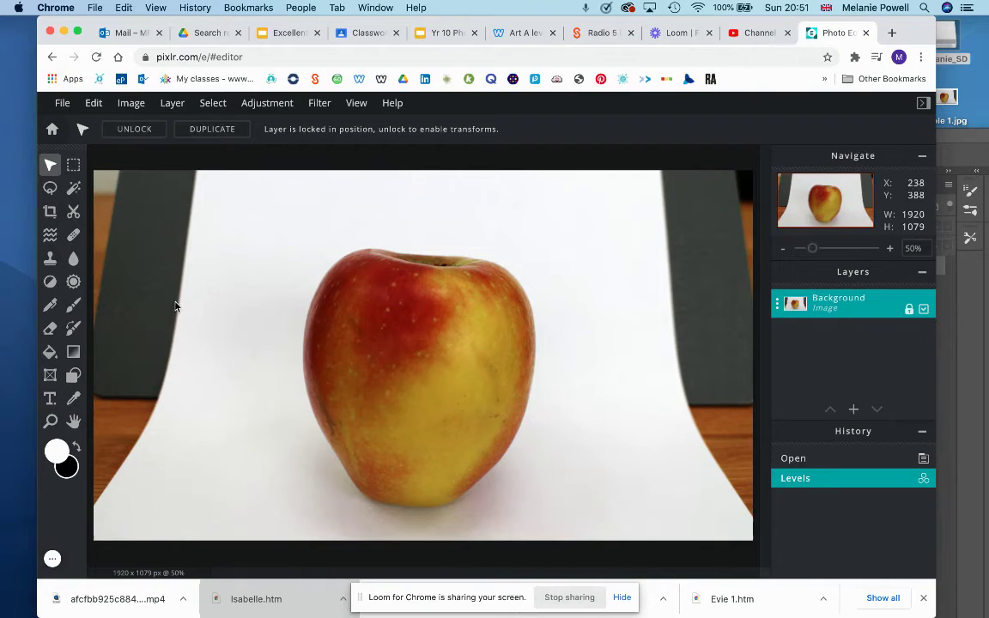
# Create a new 1920 x 1080 Untitled image
pyautogui.click(64, 106)
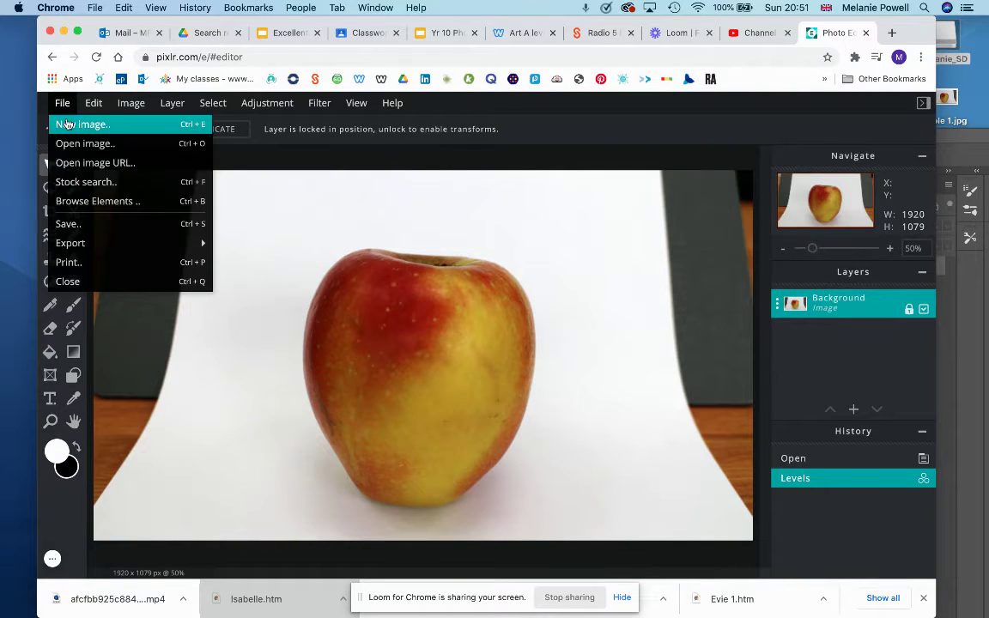
pyautogui.click(68, 125)
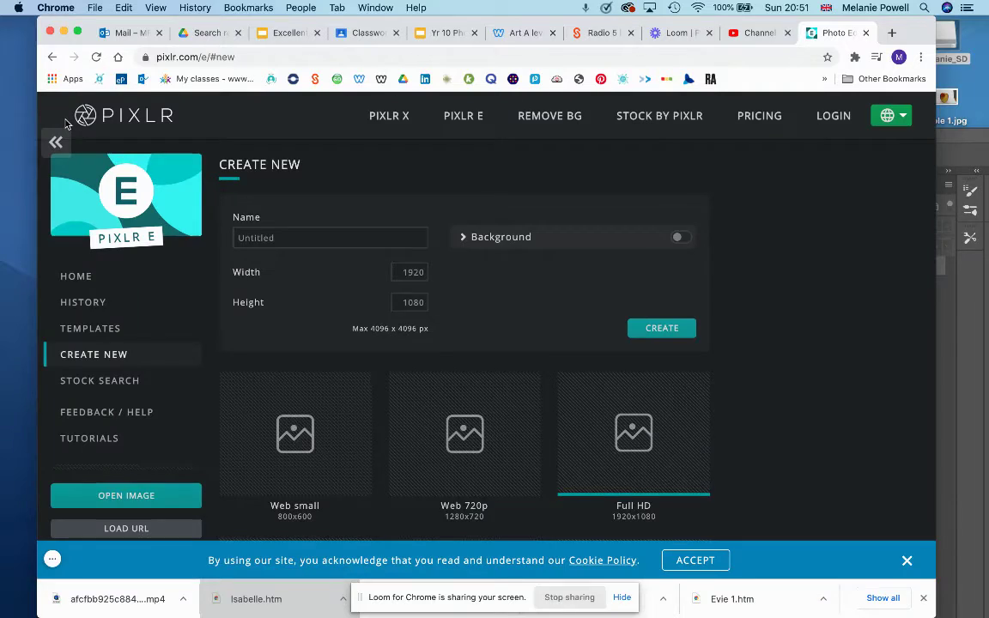
pyautogui.click(302, 239)
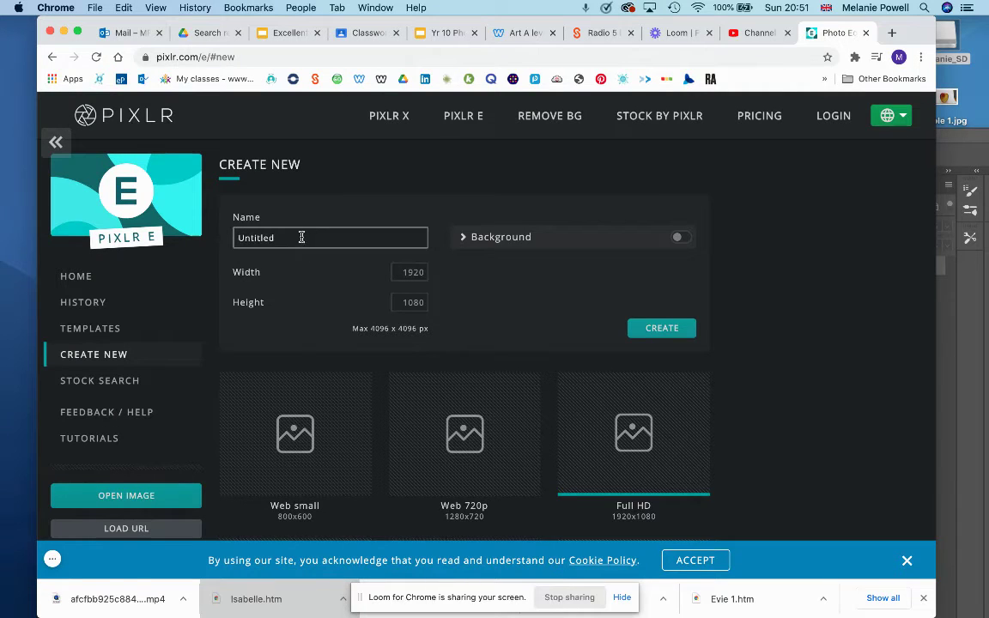
pyautogui.click(662, 329)
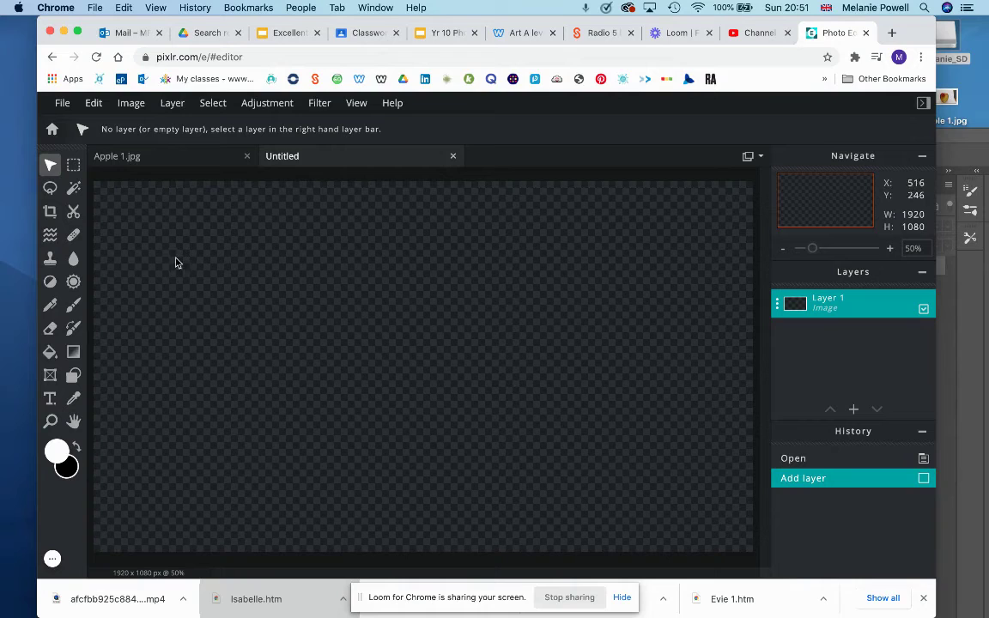
# Fill the new canvas with white using the Paint Bucket and dismiss the ad banner
pyautogui.click(50, 352)
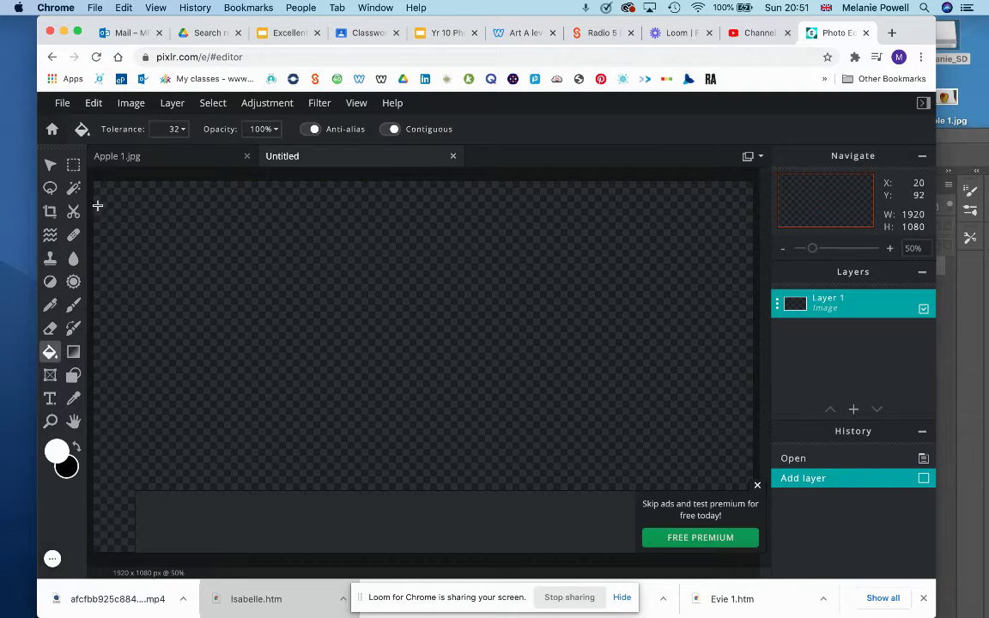
pyautogui.click(343, 335)
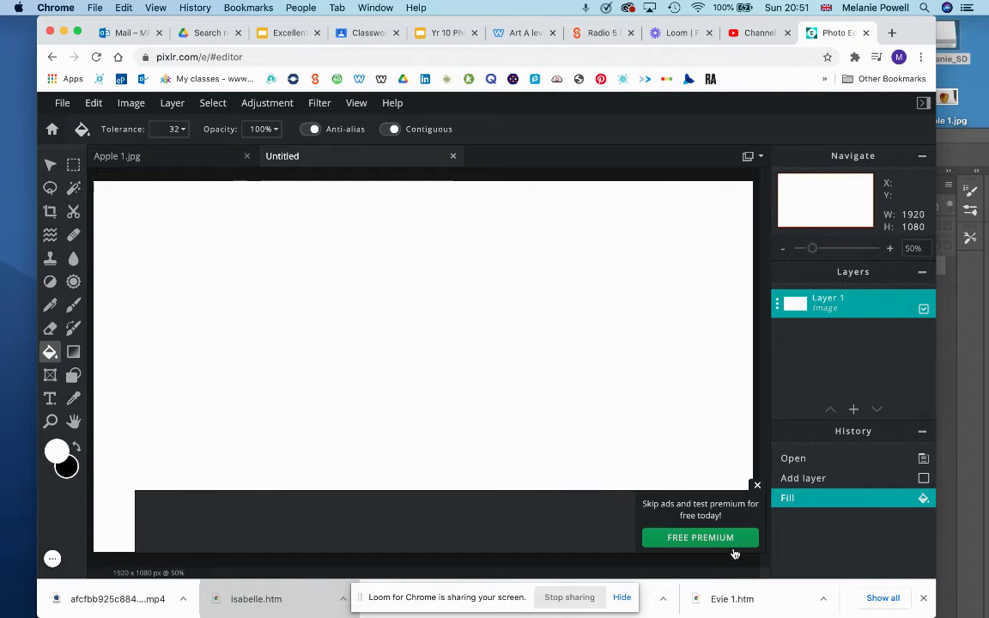
pyautogui.click(757, 486)
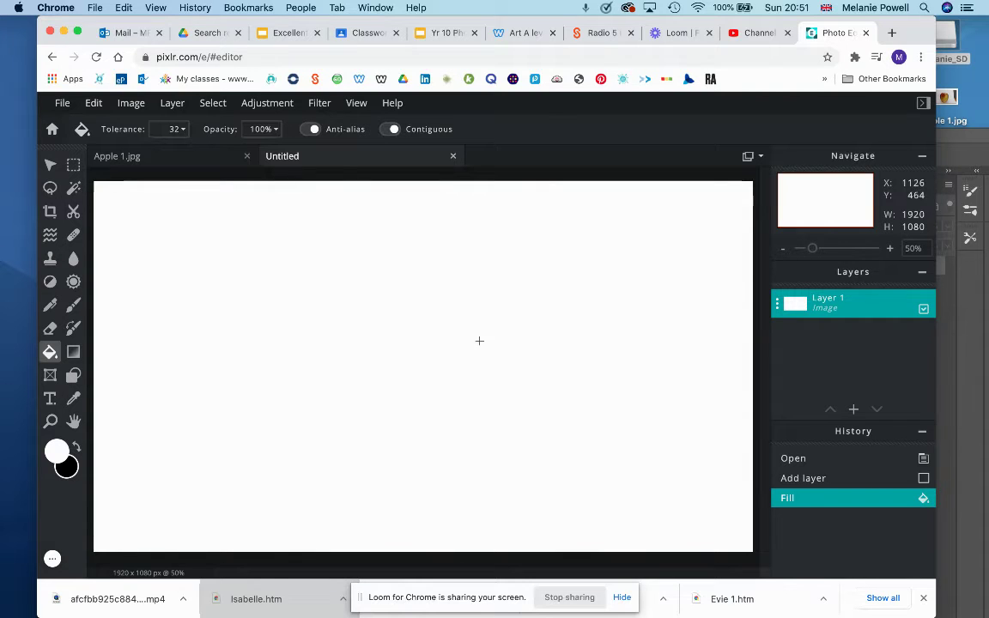
# Draw a rectangular selection around the apple in Apple 1.jpg, including its base
pyautogui.click(168, 160)
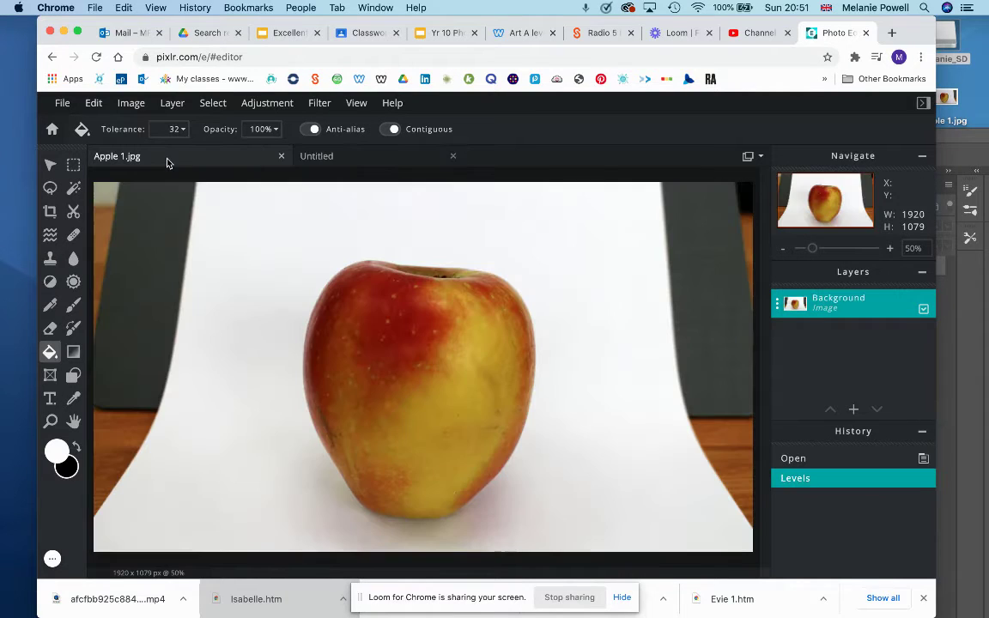
pyautogui.click(73, 164)
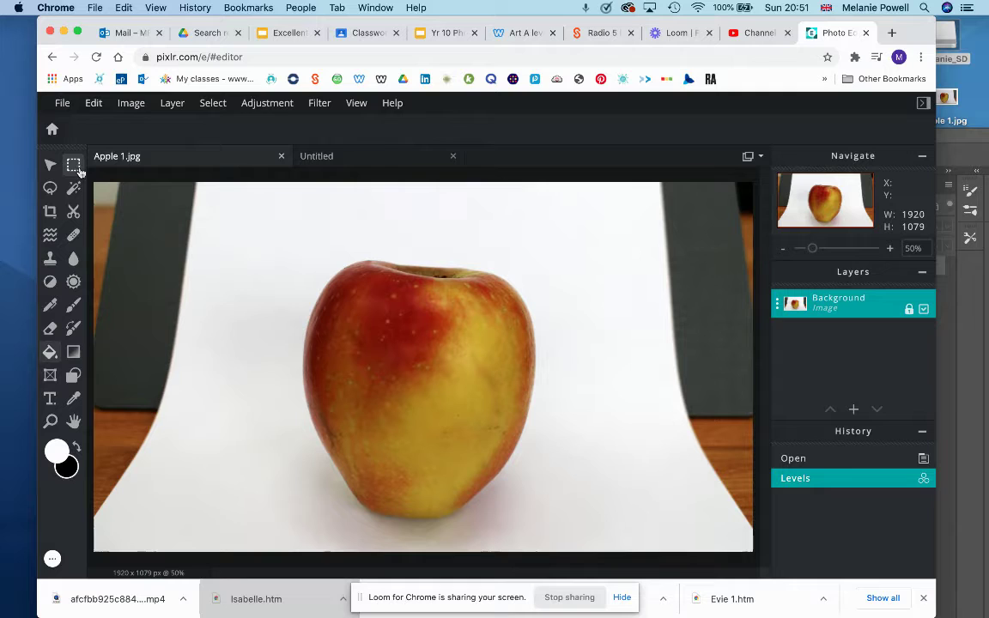
pyautogui.moveTo(289, 242); pyautogui.dragTo(549, 533)
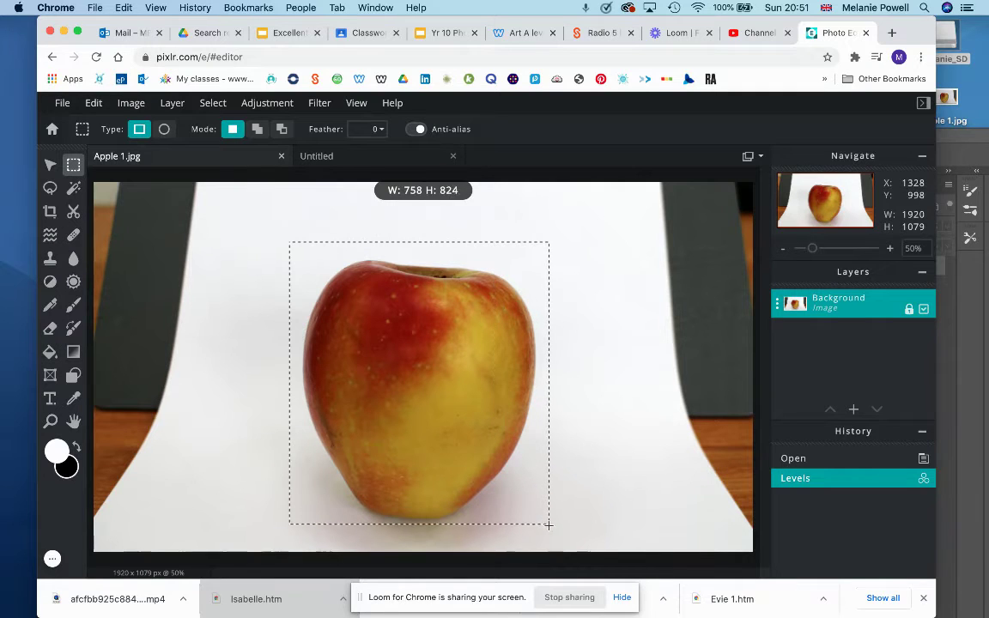
pyautogui.moveTo(548, 534); pyautogui.dragTo(549, 537)
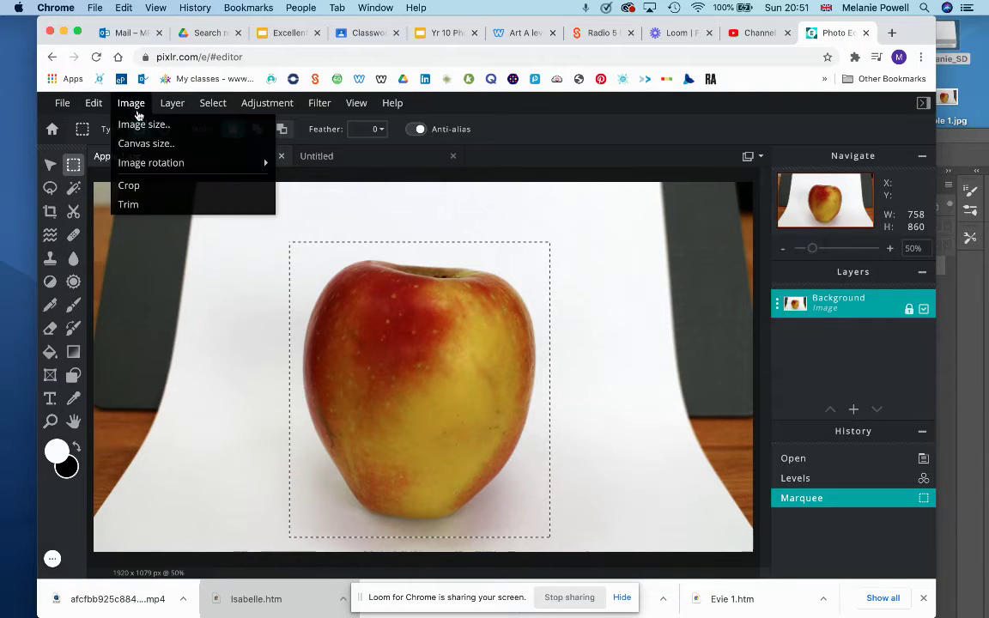
# Copy the selected apple and paste it onto the Untitled canvas
pyautogui.click(93, 104)
pyautogui.click(90, 175)
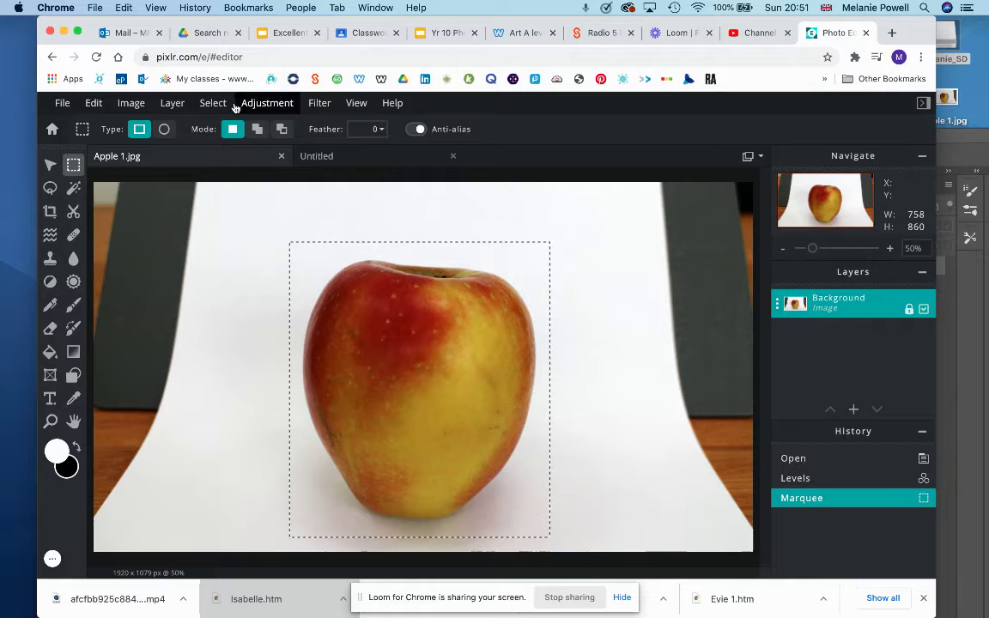
pyautogui.click(340, 158)
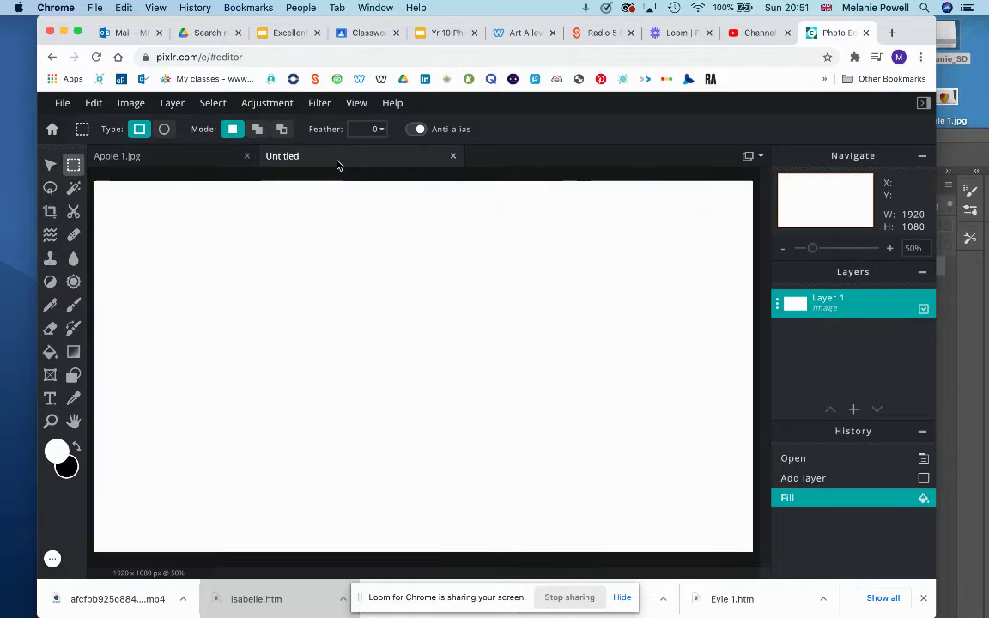
pyautogui.click(92, 103)
pyautogui.click(121, 223)
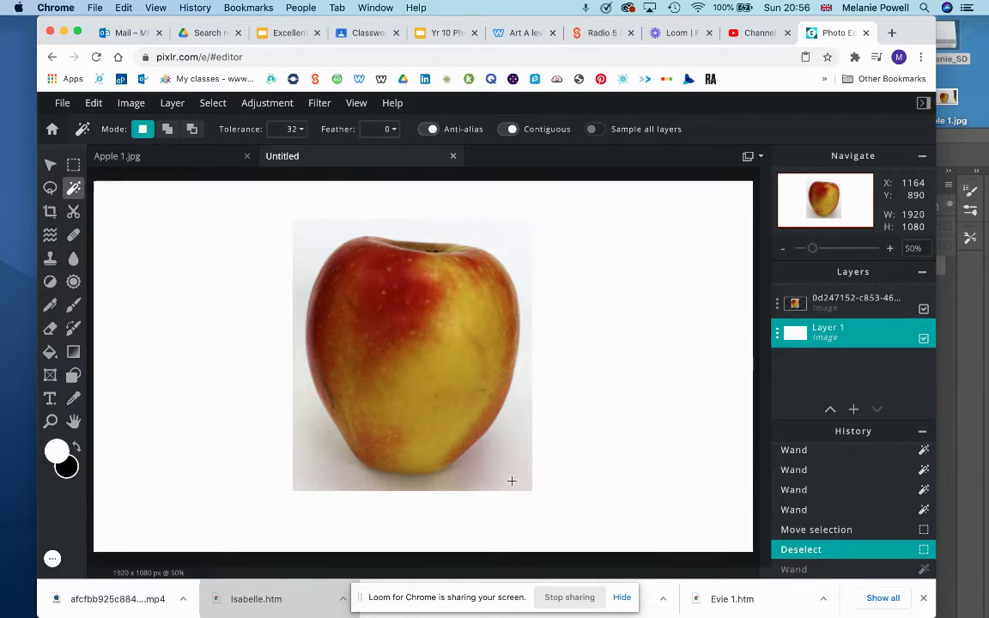
# On the pasted layer, magic-wand select and delete the white background
pyautogui.click(842, 307)
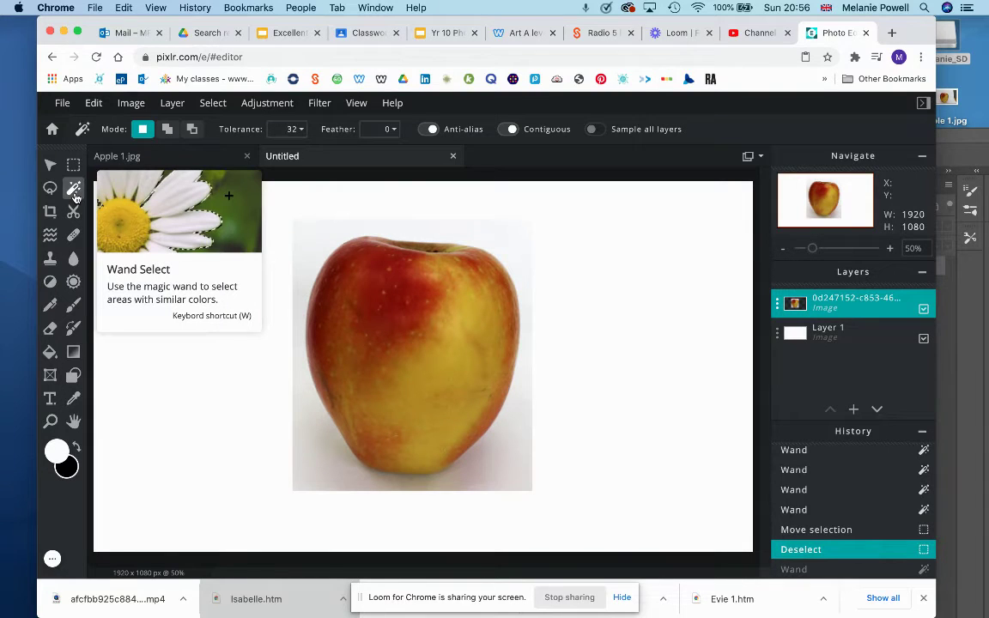
pyautogui.click(308, 246)
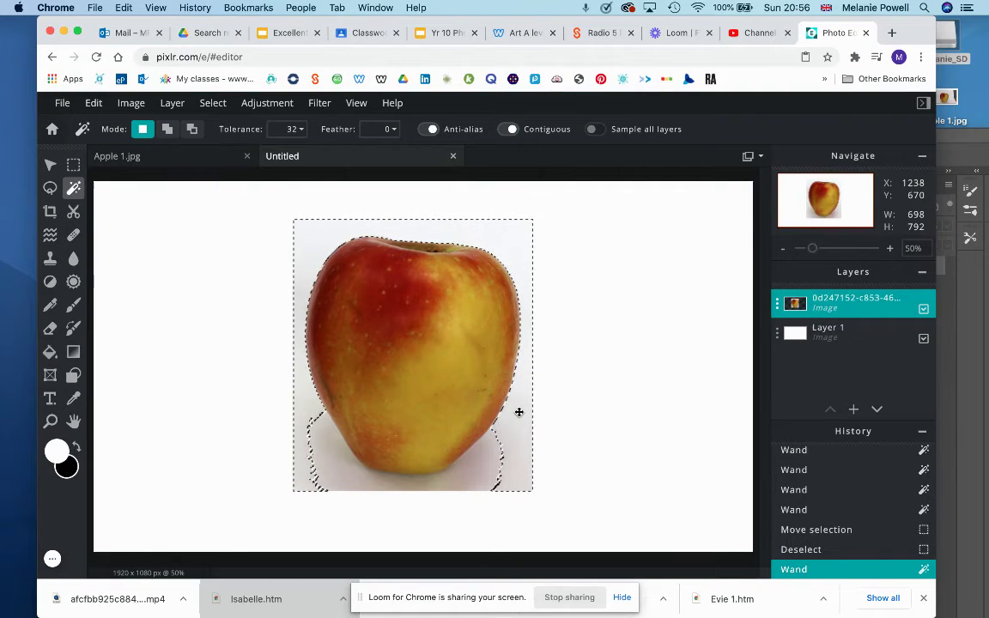
pyautogui.press('Delete')
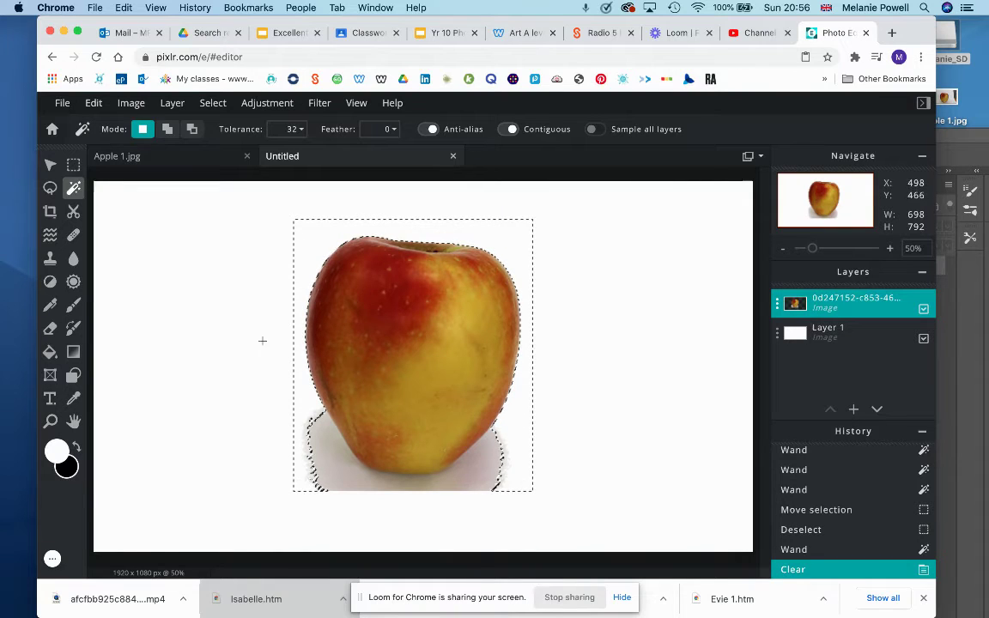
# Delete the shadow areas at the lower left, beneath and right of the apple, then deselect
pyautogui.click(323, 429)
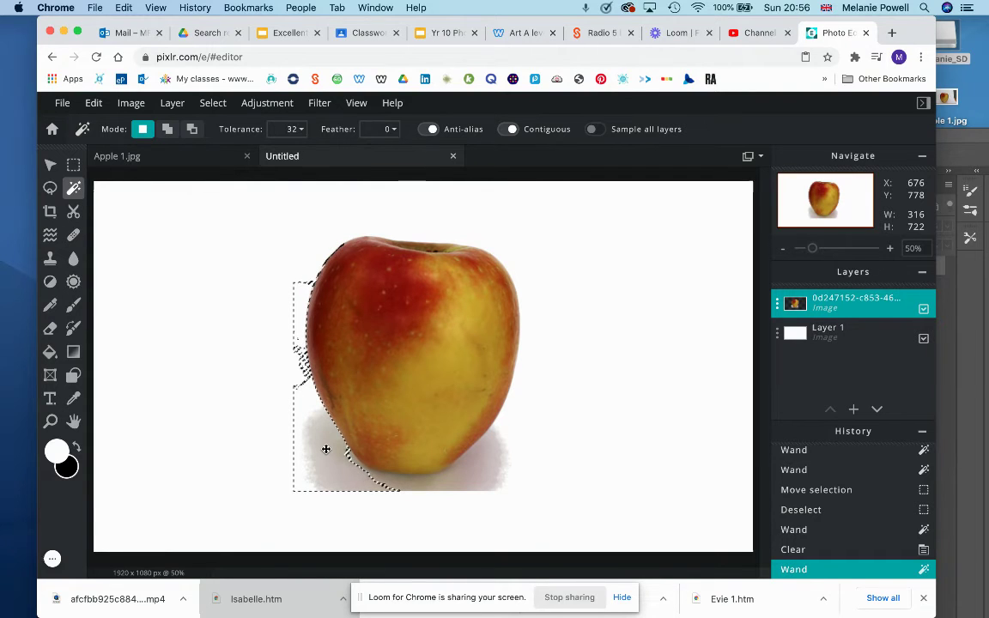
pyautogui.press('Delete')
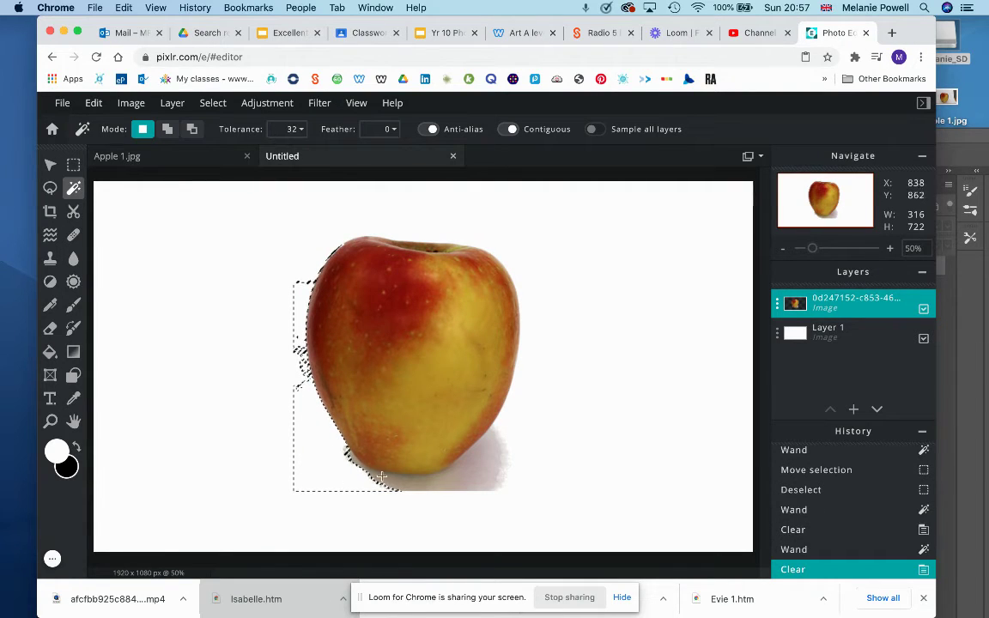
pyautogui.click(388, 481)
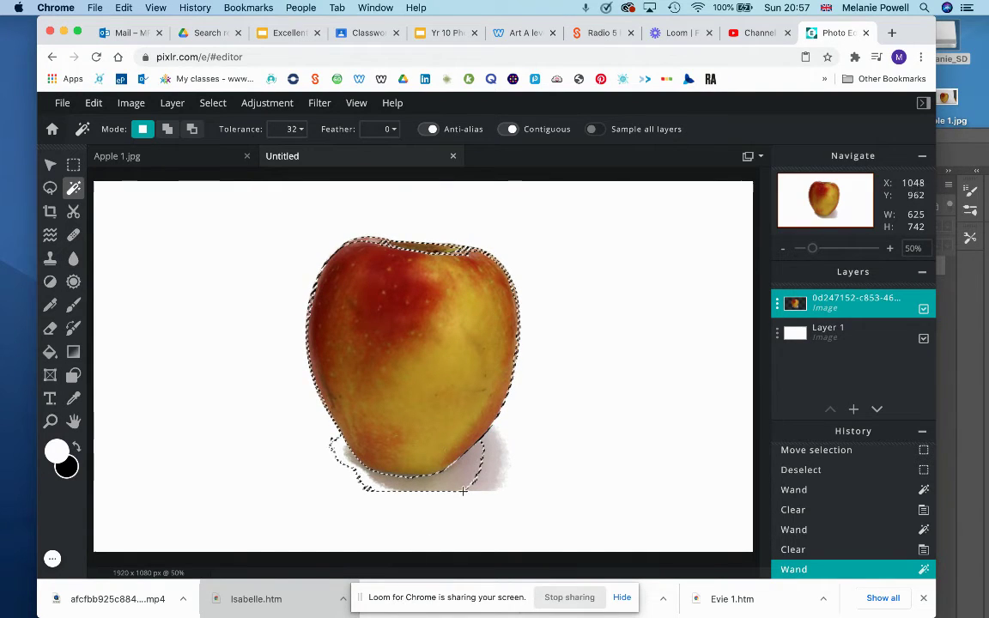
pyautogui.click(495, 477)
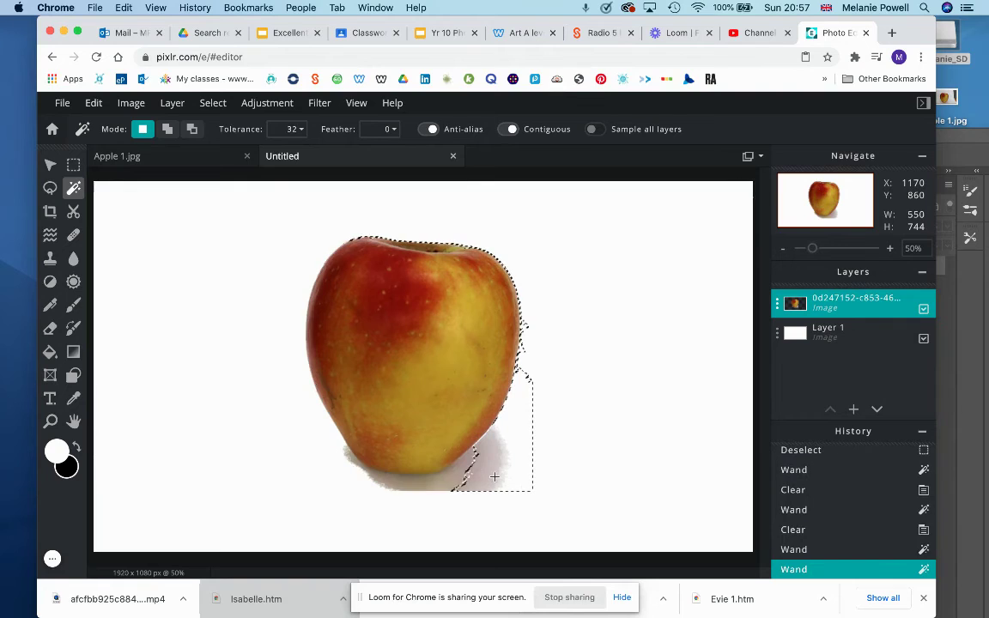
pyautogui.press('Delete')
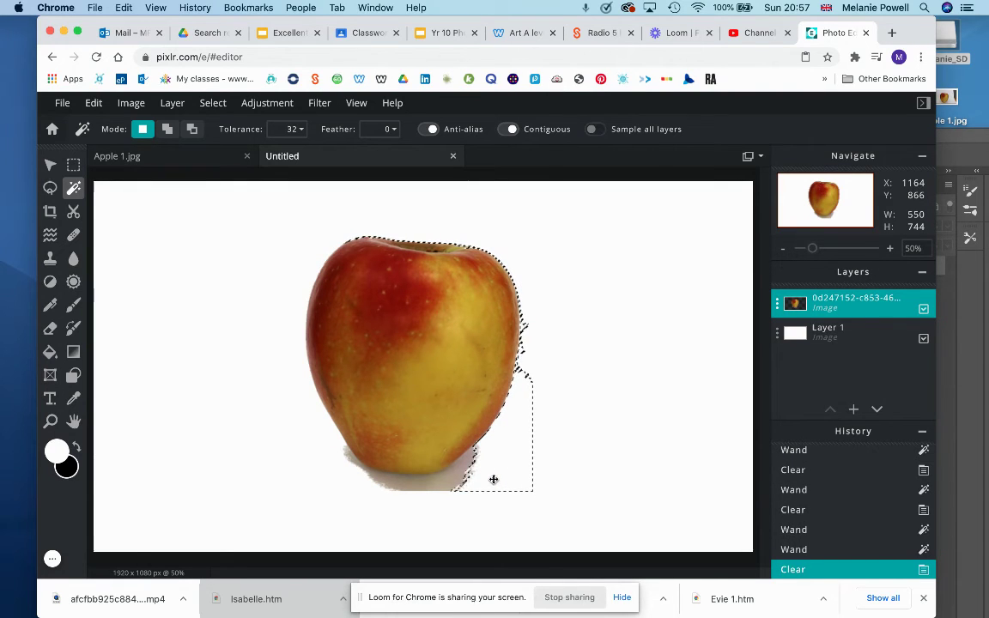
pyautogui.click(73, 164)
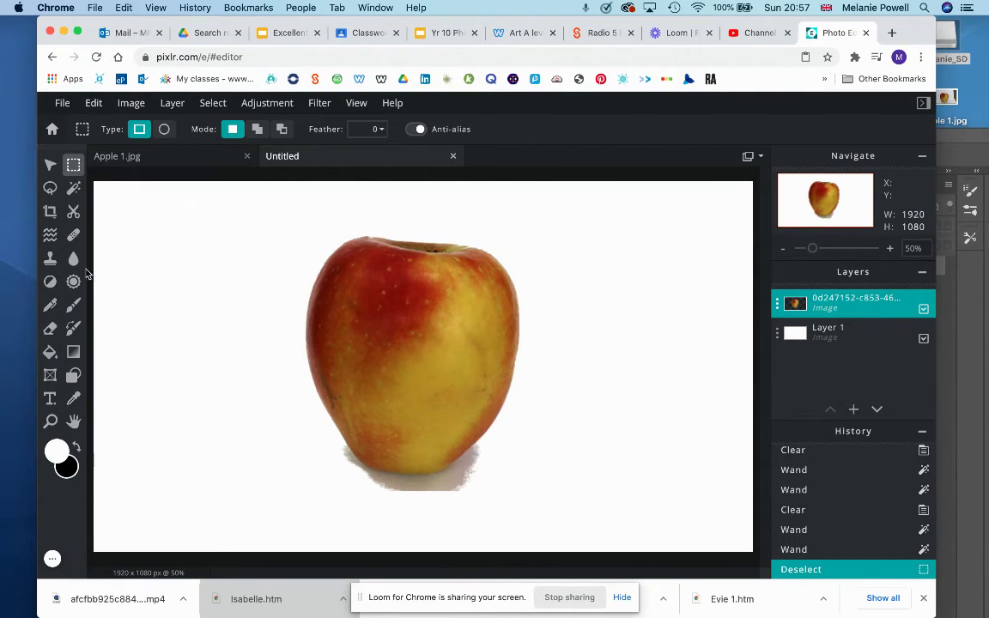
# Erase the leftover grey shadow along the apple's lower edges with the Eraser
pyautogui.click(50, 327)
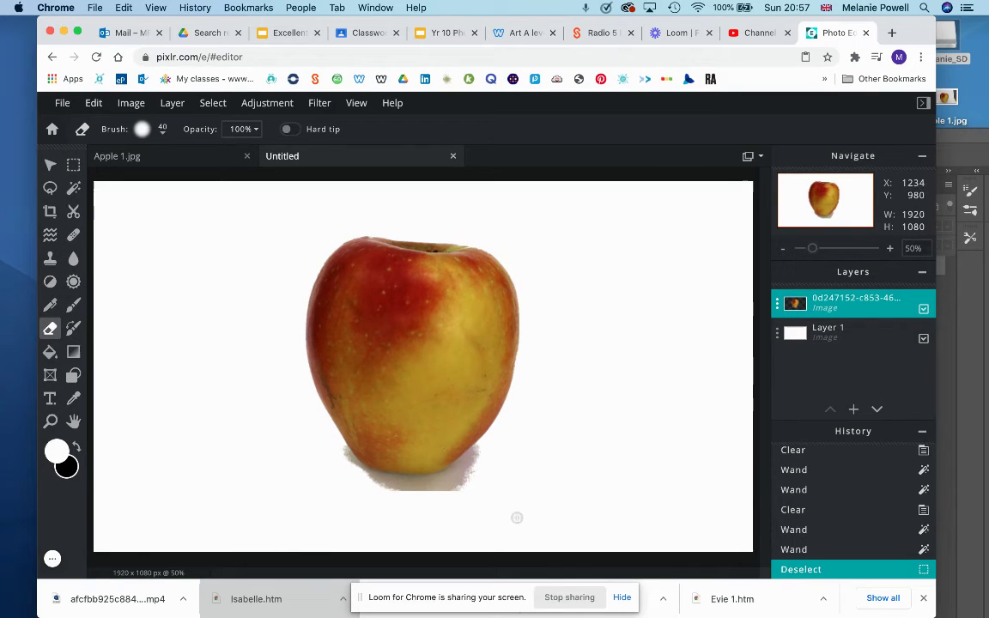
pyautogui.moveTo(462, 477); pyautogui.dragTo(447, 479)
pyautogui.scroll(5, 452, 475)
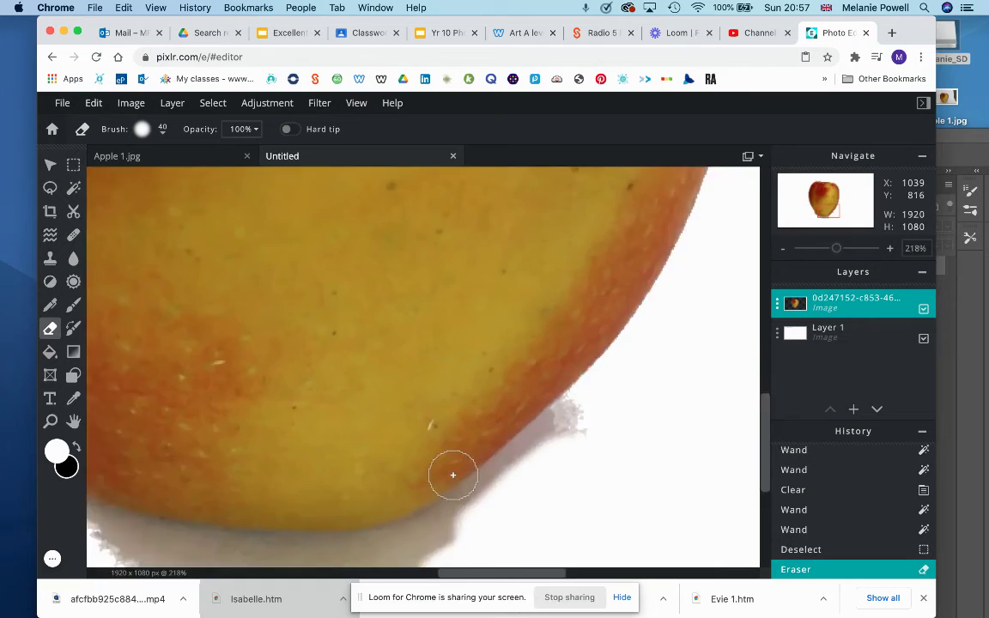
pyautogui.scroll(-3, 452, 475)
pyautogui.scroll(-2, 453, 474)
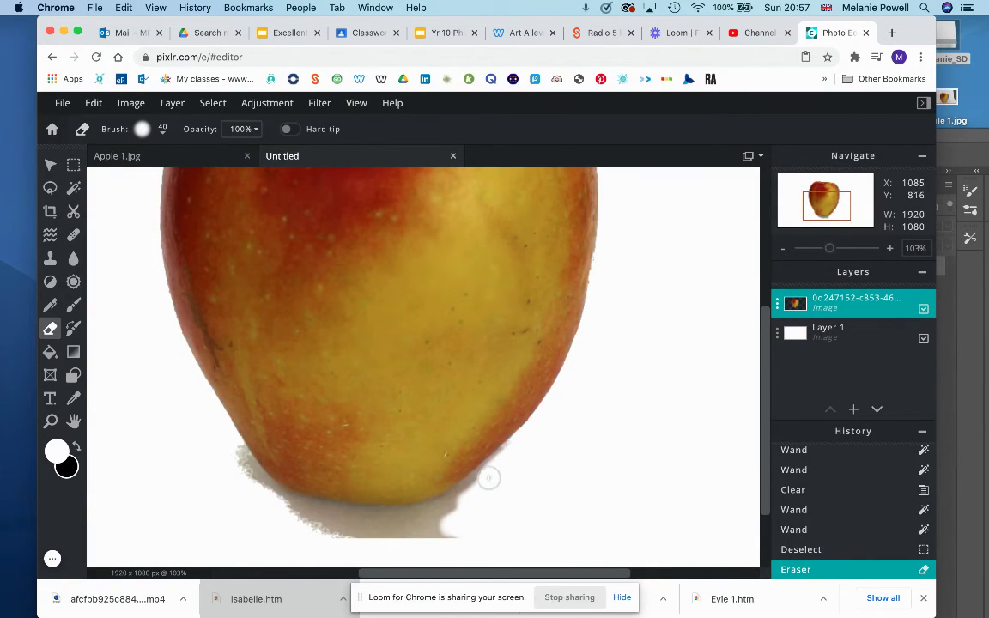
pyautogui.moveTo(471, 486)
pyautogui.mouseDown()
pyautogui.moveTo(459, 512)
pyautogui.moveTo(466, 525)
pyautogui.moveTo(387, 538)
pyautogui.moveTo(455, 502)
pyautogui.moveTo(341, 541)
pyautogui.moveTo(282, 522)
pyautogui.moveTo(223, 444)
pyautogui.moveTo(282, 501)
pyautogui.moveTo(398, 518)
pyautogui.moveTo(359, 529)
pyautogui.moveTo(245, 480)
pyautogui.mouseUp()
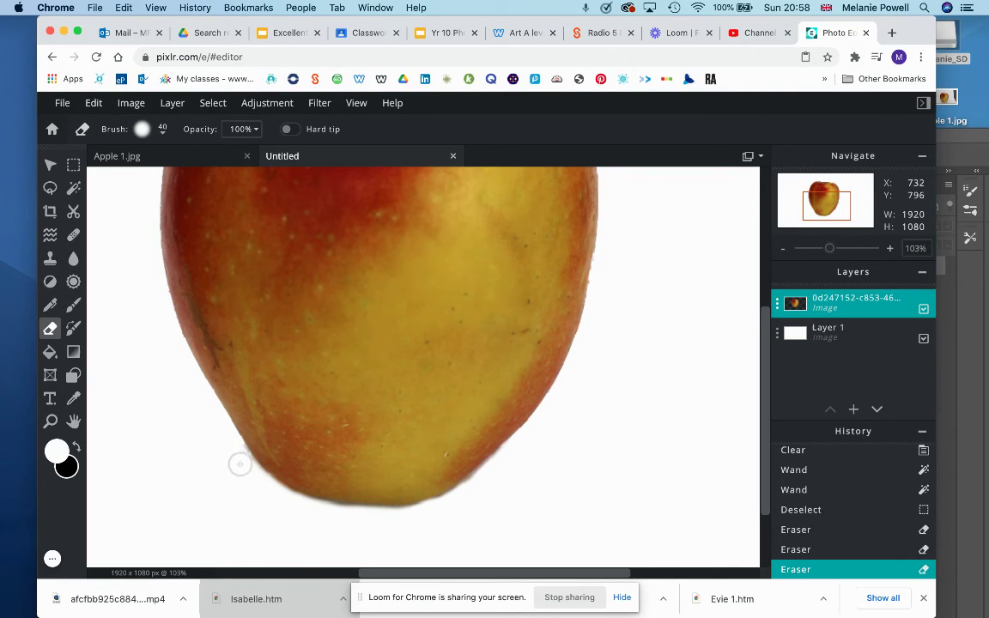
pyautogui.click(244, 468)
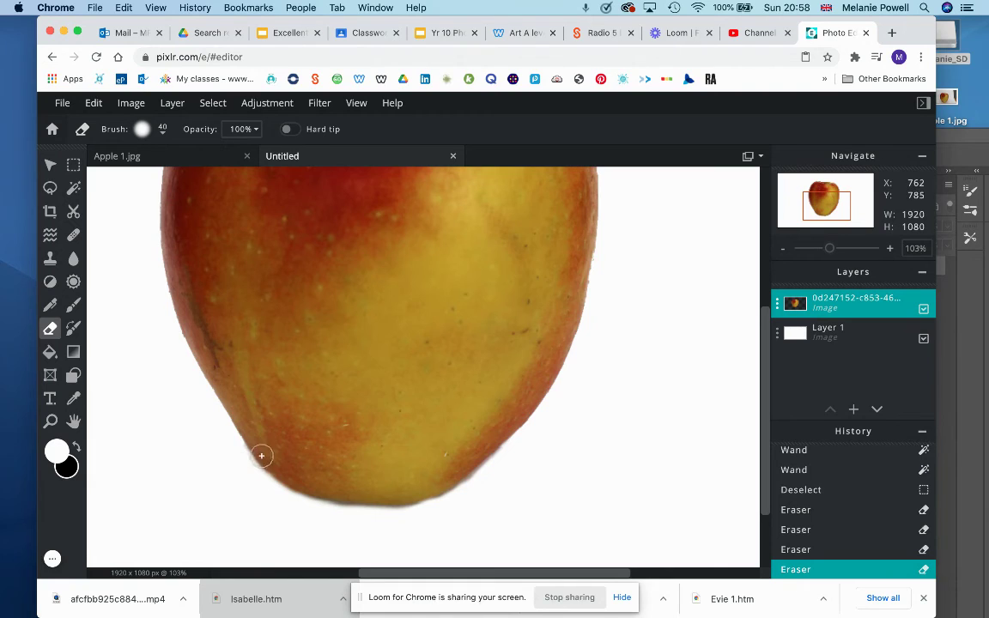
pyautogui.scroll(-2, 265, 453)
pyautogui.scroll(-2, 268, 450)
pyautogui.scroll(-2, 268, 449)
pyautogui.scroll(3, 269, 449)
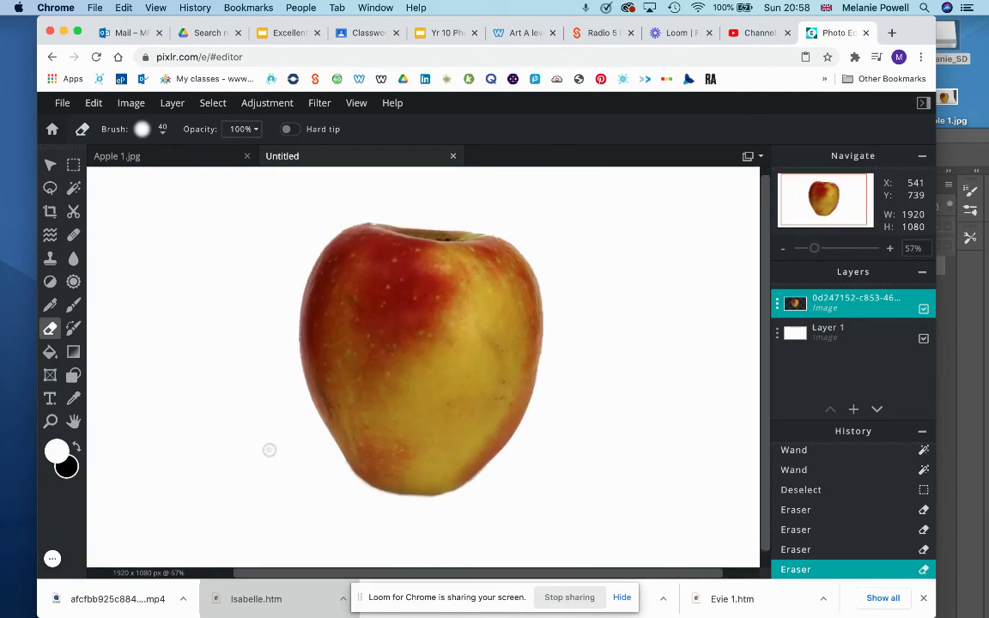
pyautogui.scroll(-2, 268, 450)
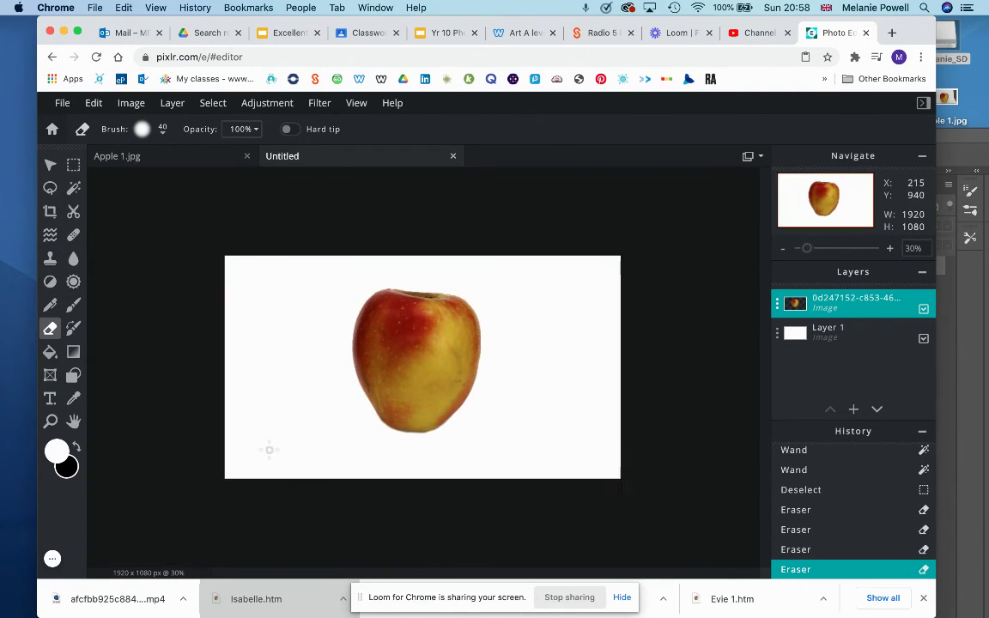
# Shrink the apple layer with the Arrange tool and move it into the top-left corner
pyautogui.click(50, 164)
pyautogui.moveTo(481, 443)
pyautogui.mouseDown()
pyautogui.moveTo(425, 398)
pyautogui.moveTo(438, 378)
pyautogui.moveTo(386, 327)
pyautogui.moveTo(260, 291)
pyautogui.moveTo(287, 315)
pyautogui.mouseUp()
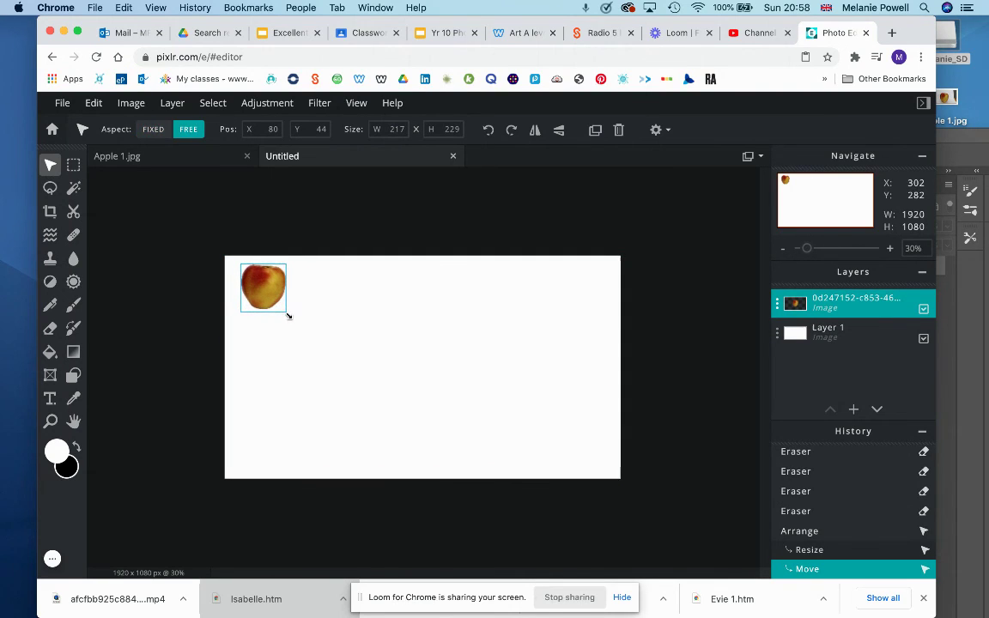
pyautogui.click(311, 331)
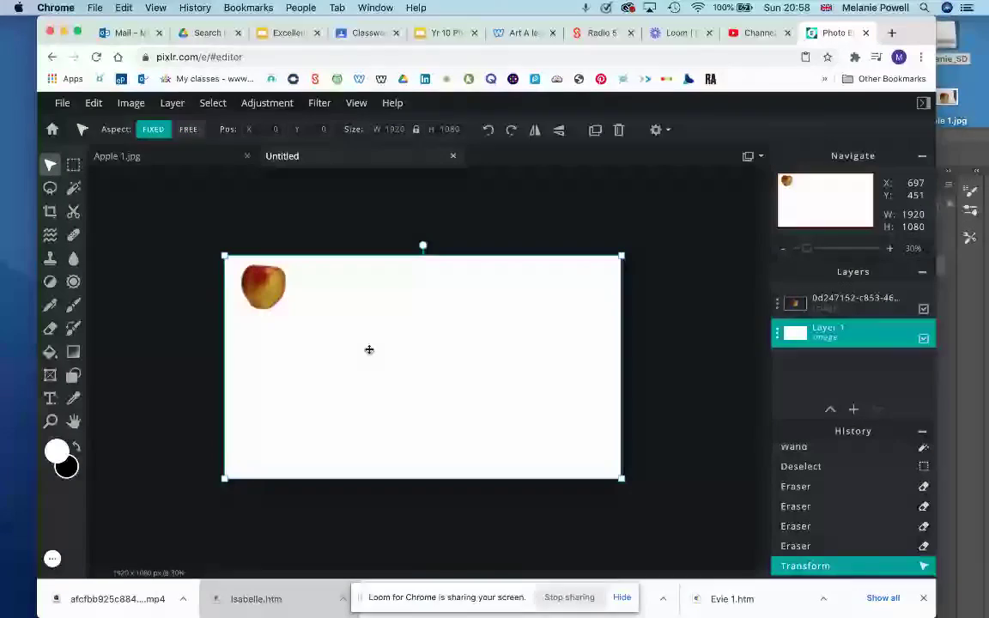